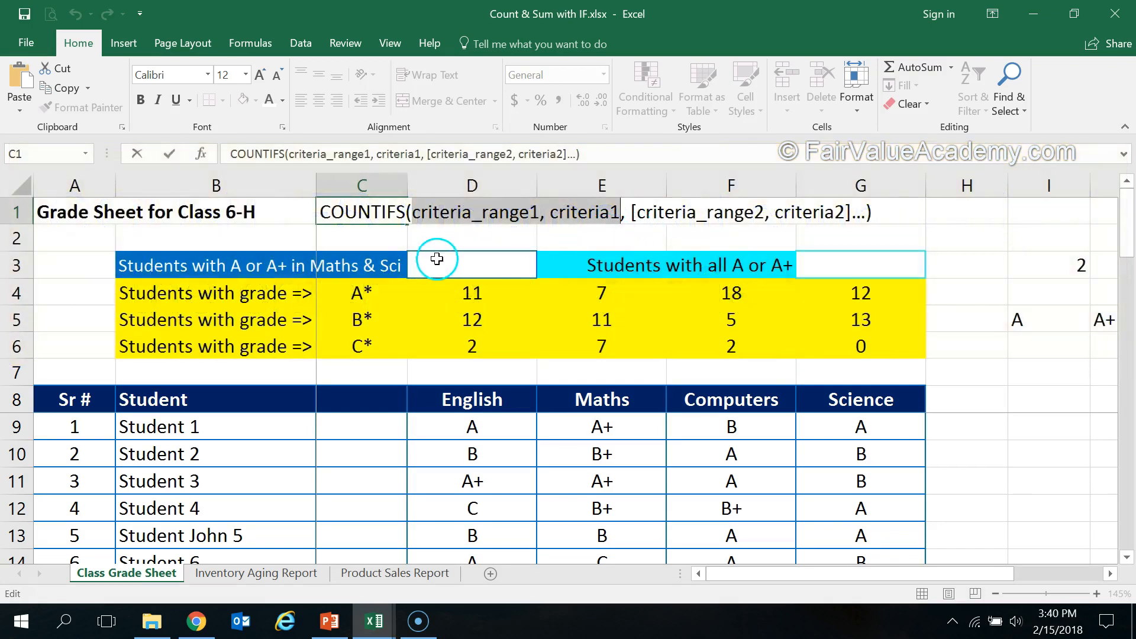
# Start a COUNTIFS formula in D3 with the Maths range E9:E33 and the criterion "A*".
pyautogui.click(443, 237)
pyautogui.click(148, 269)
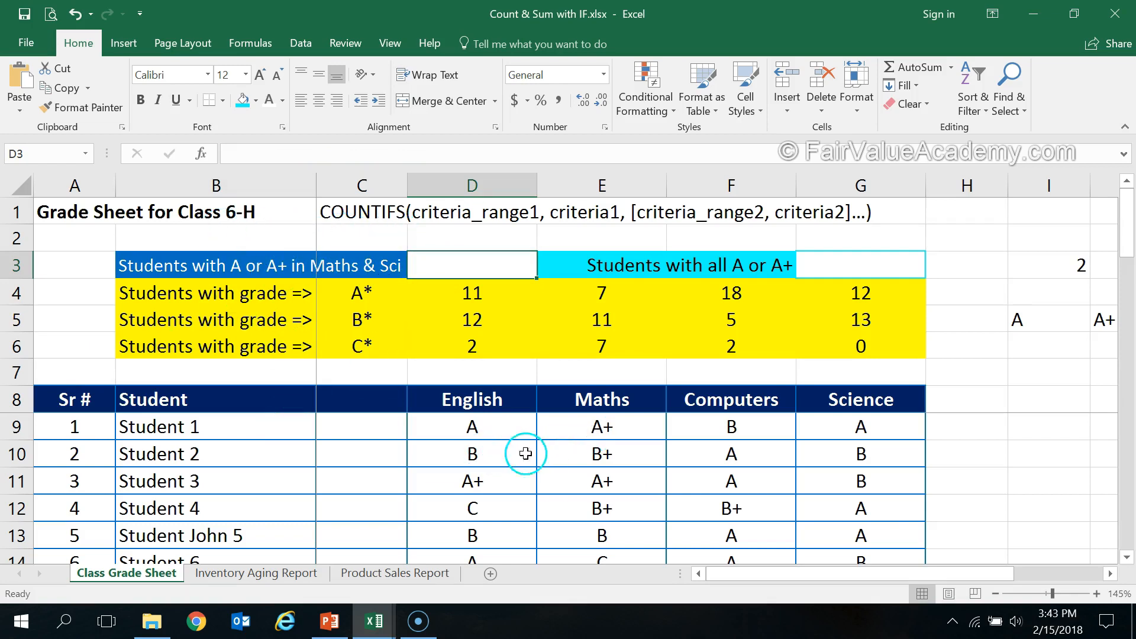
pyautogui.click(16, 426)
pyautogui.scroll(-10, 171, 433)
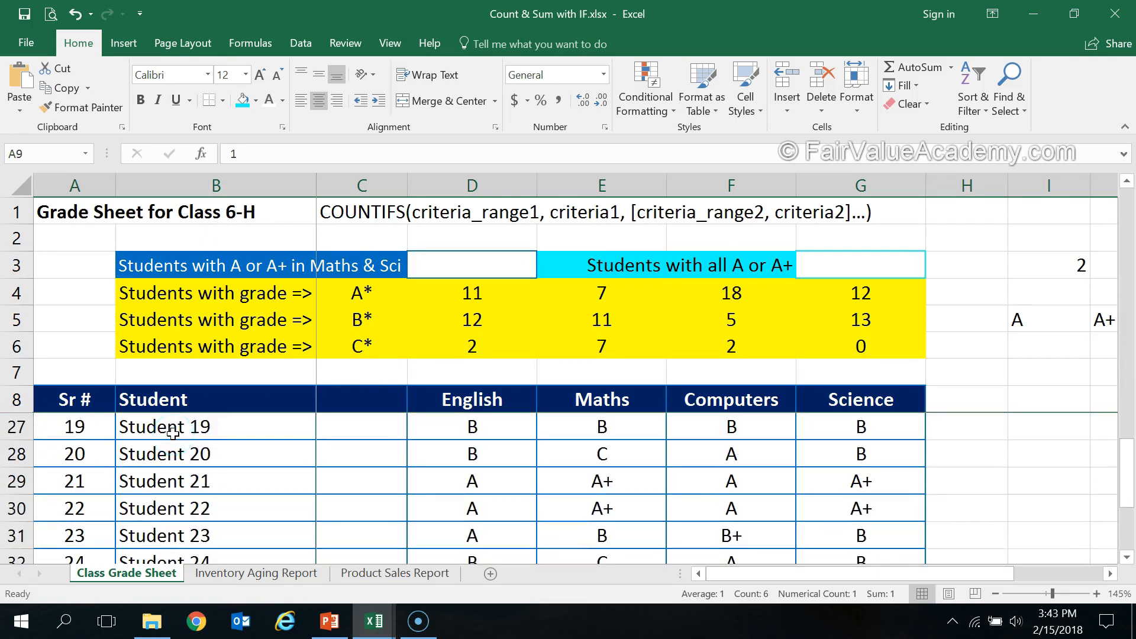
pyautogui.scroll(10, 173, 434)
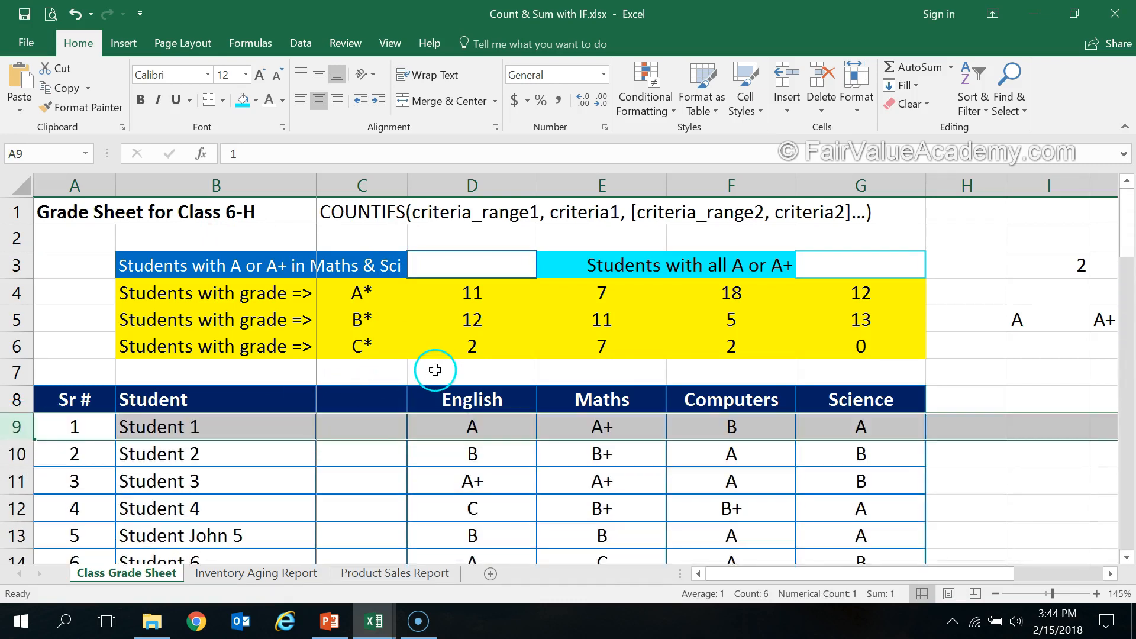
pyautogui.click(480, 265)
pyautogui.write('=co')
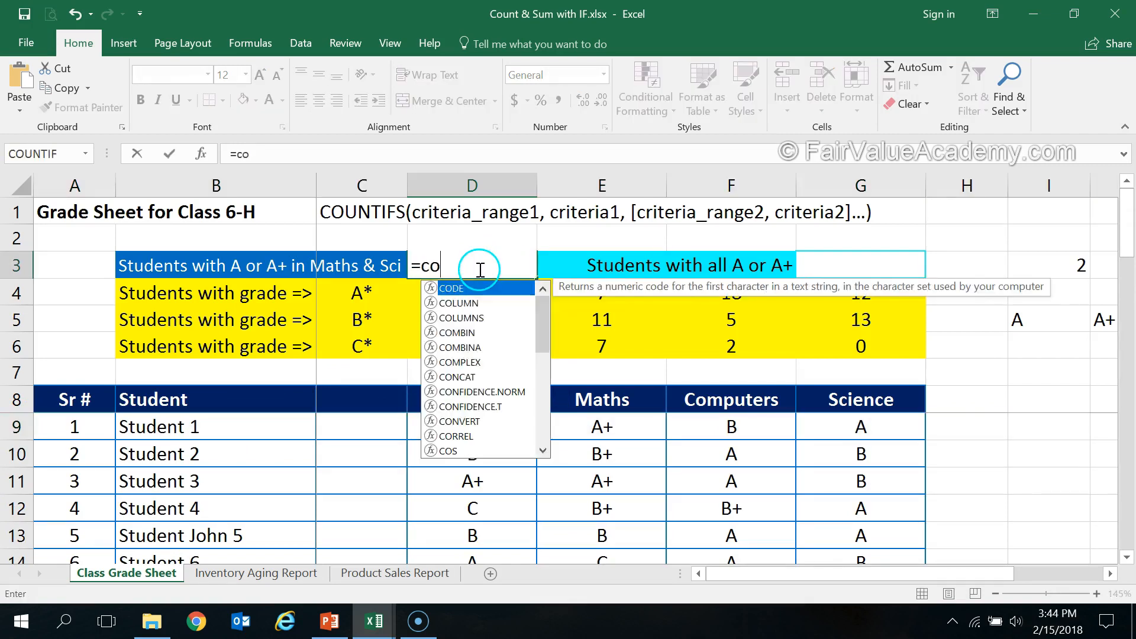
pyautogui.write('untifs(')
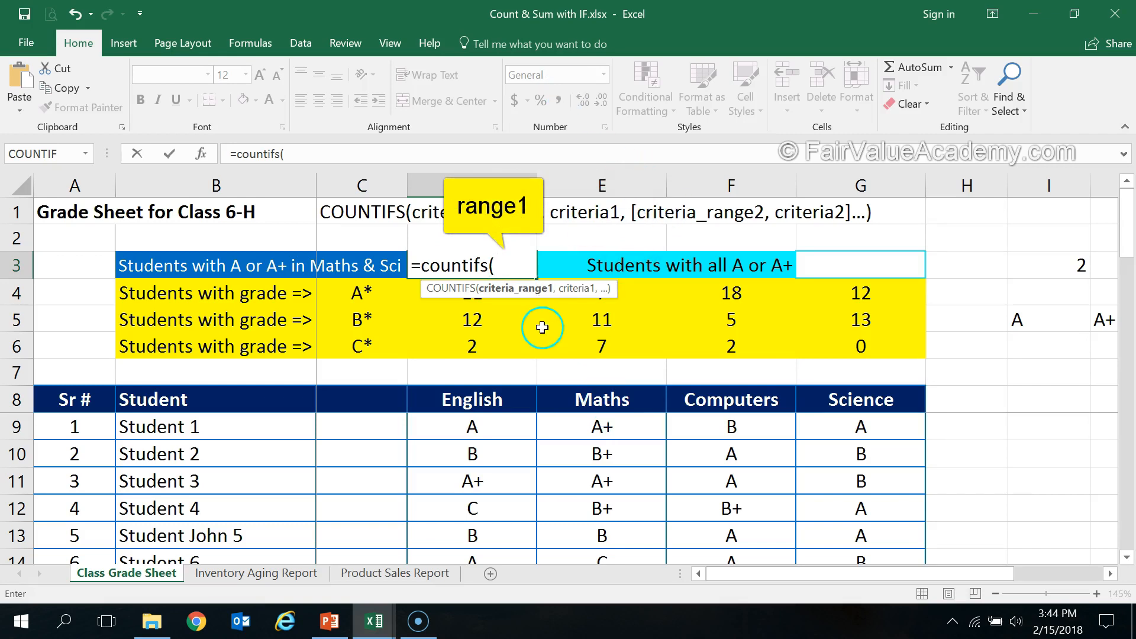
pyautogui.write('e9:e33')
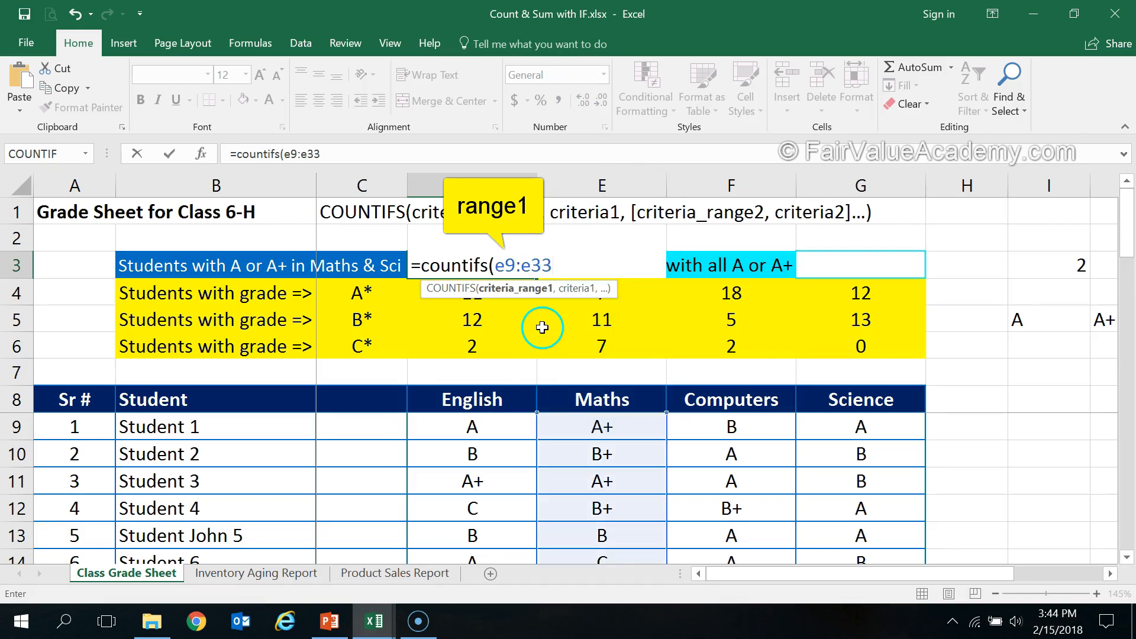
pyautogui.write(',"A*')
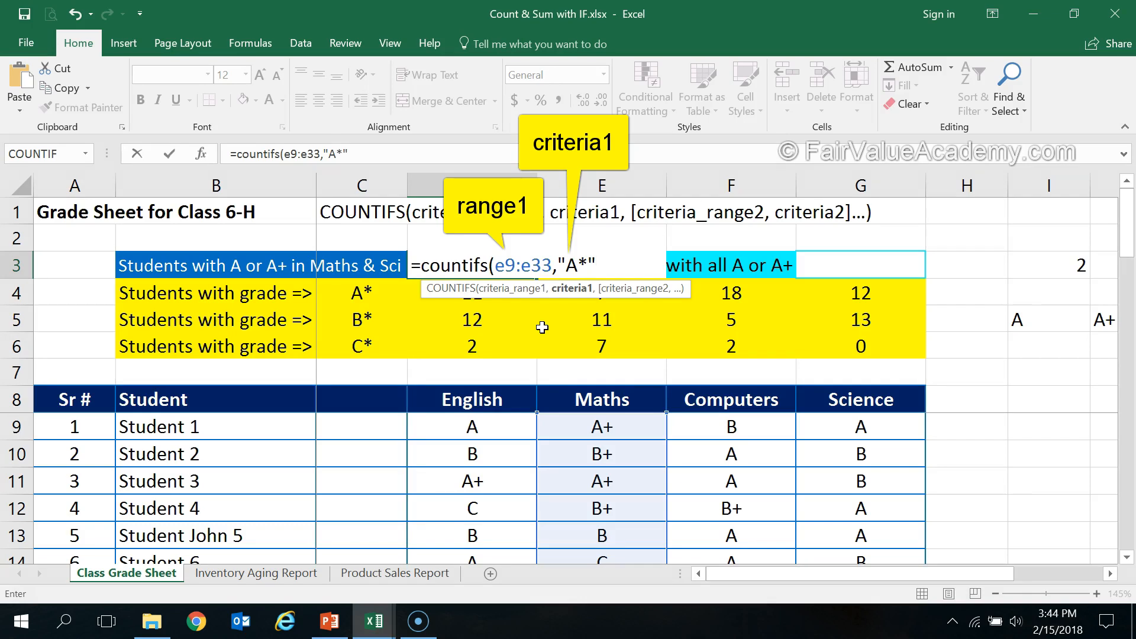
# Add the Science range G9:G33 with criterion "A*" to the D3 formula and complete it.
pyautogui.write(',')
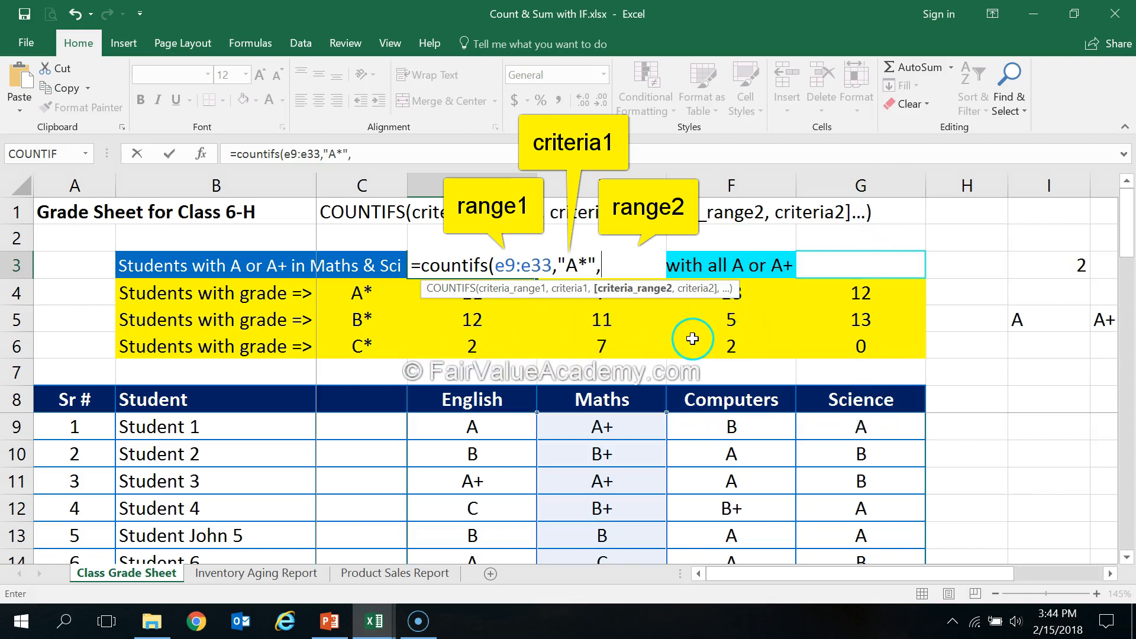
pyautogui.write('g9:g33,')
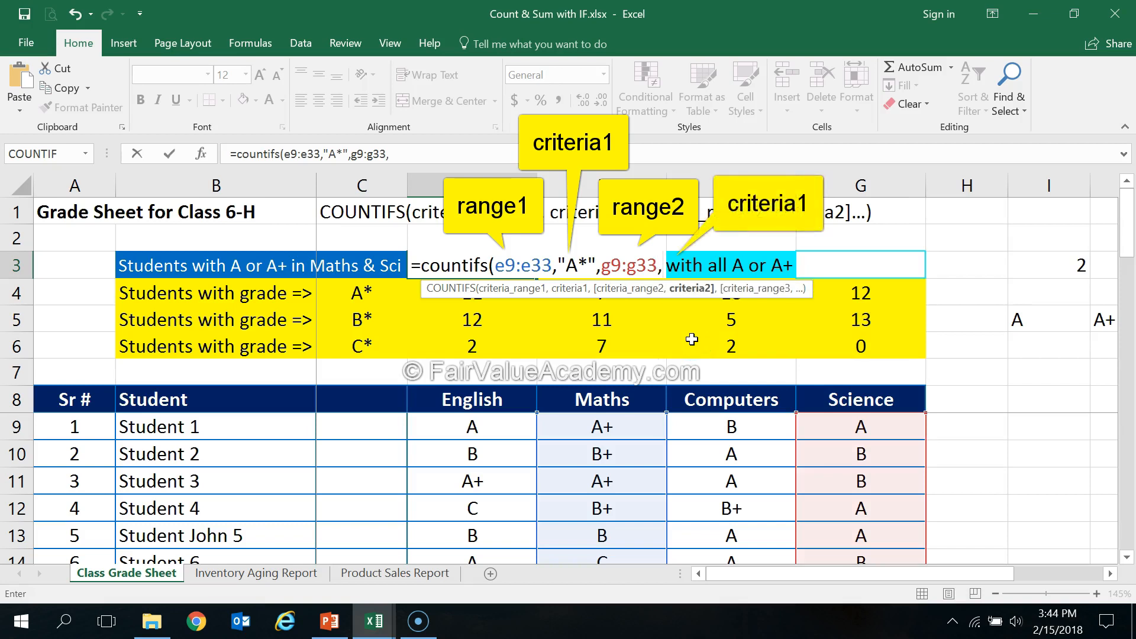
pyautogui.write('"A "')
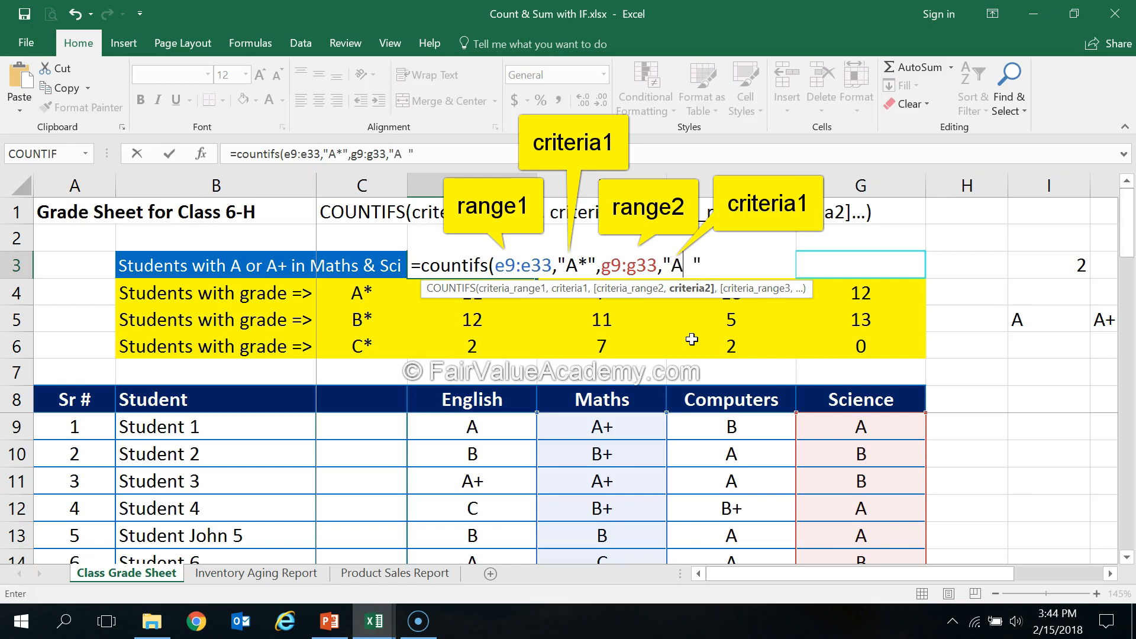
pyautogui.write('A*")')
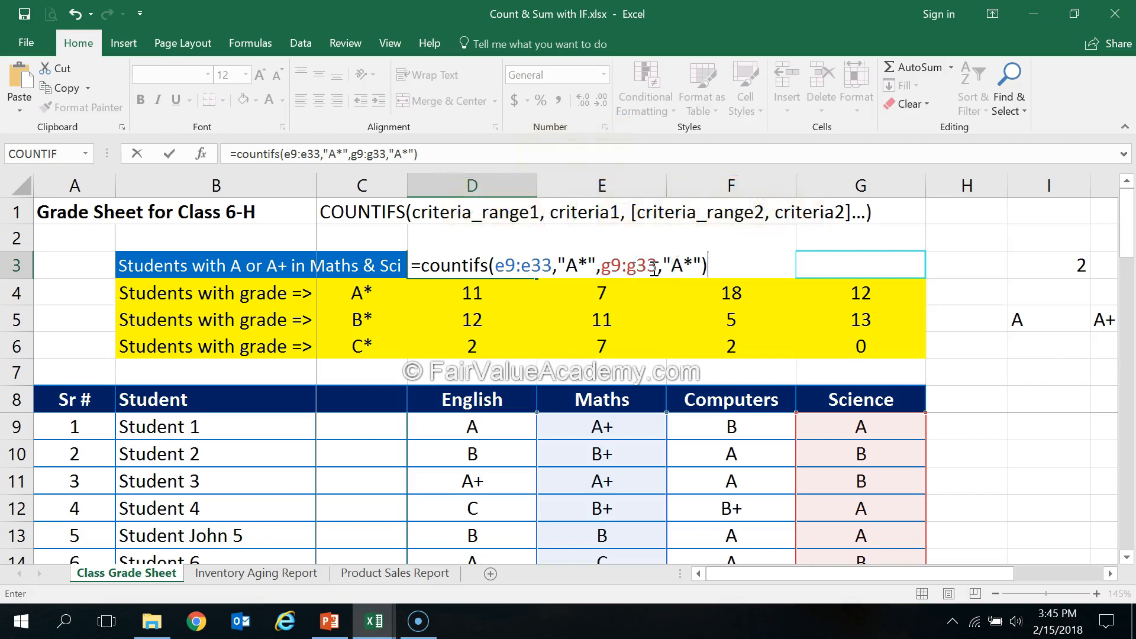
pyautogui.press('Return')
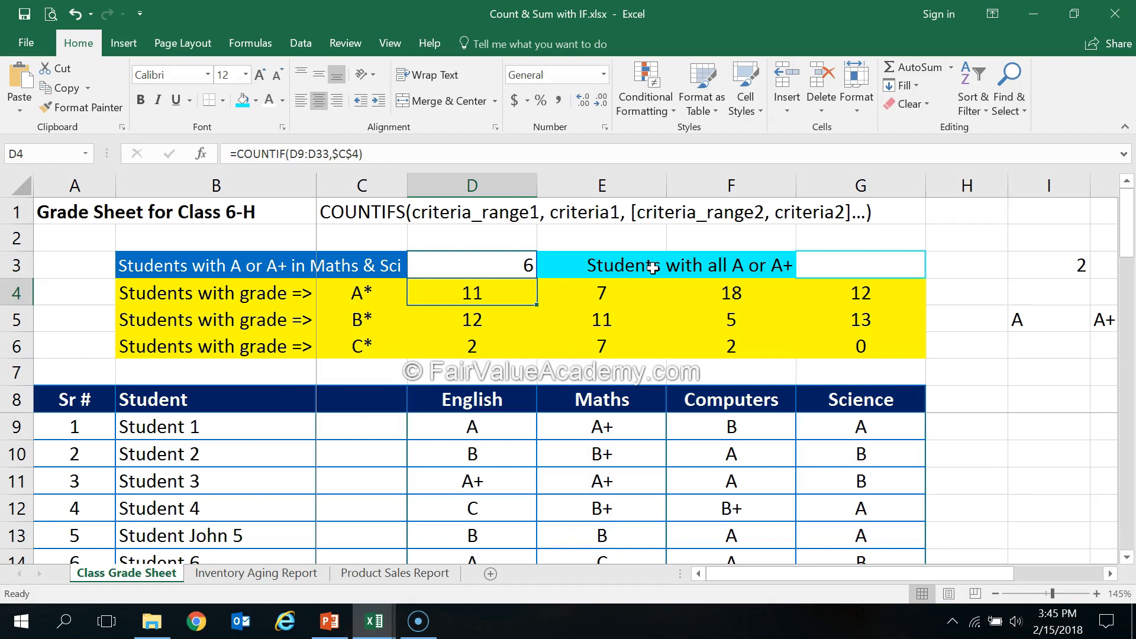
pyautogui.click(495, 262)
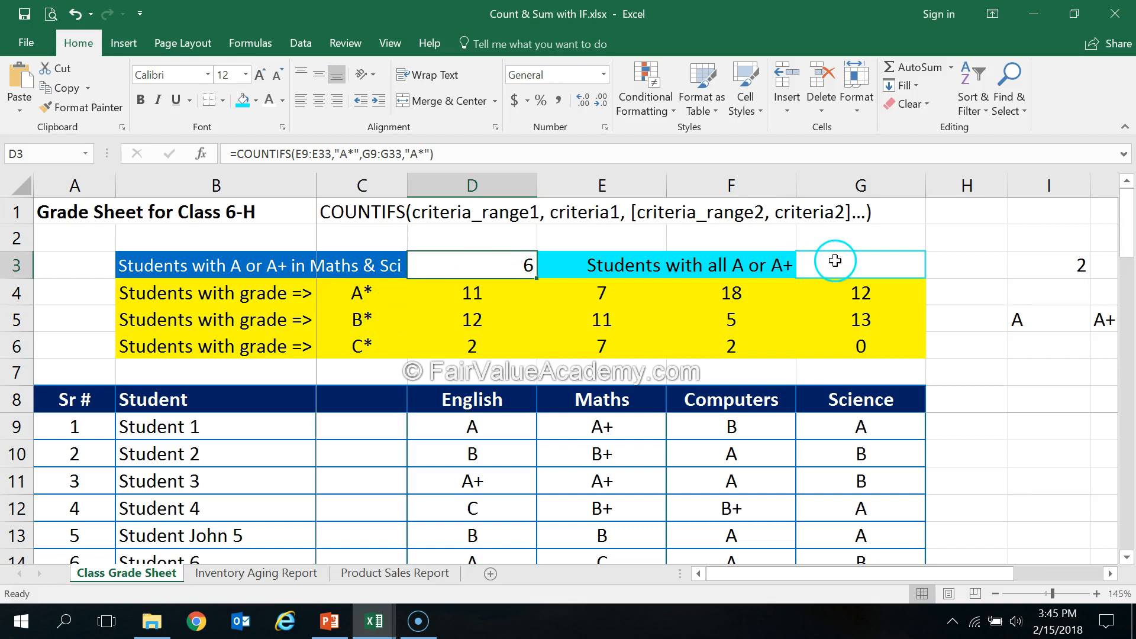
# Start a COUNTIFS formula in G3 with the English range D9:D33 and the criterion "A*".
pyautogui.click(817, 261)
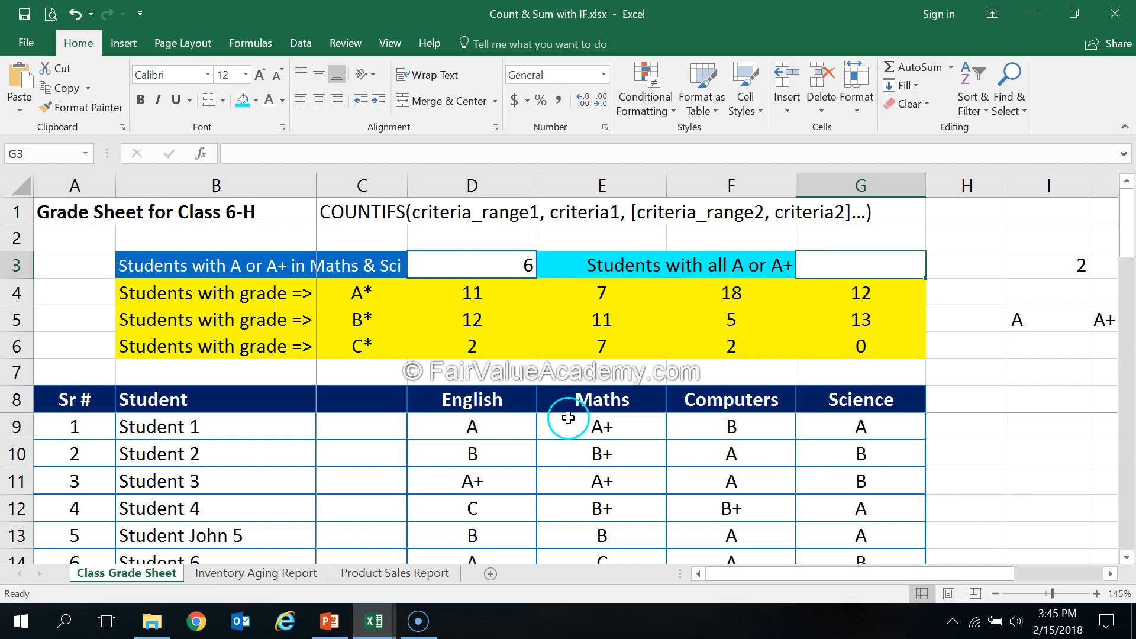
pyautogui.write('=counf')
pyautogui.press('BackSpace')
pyautogui.write('tifs(')
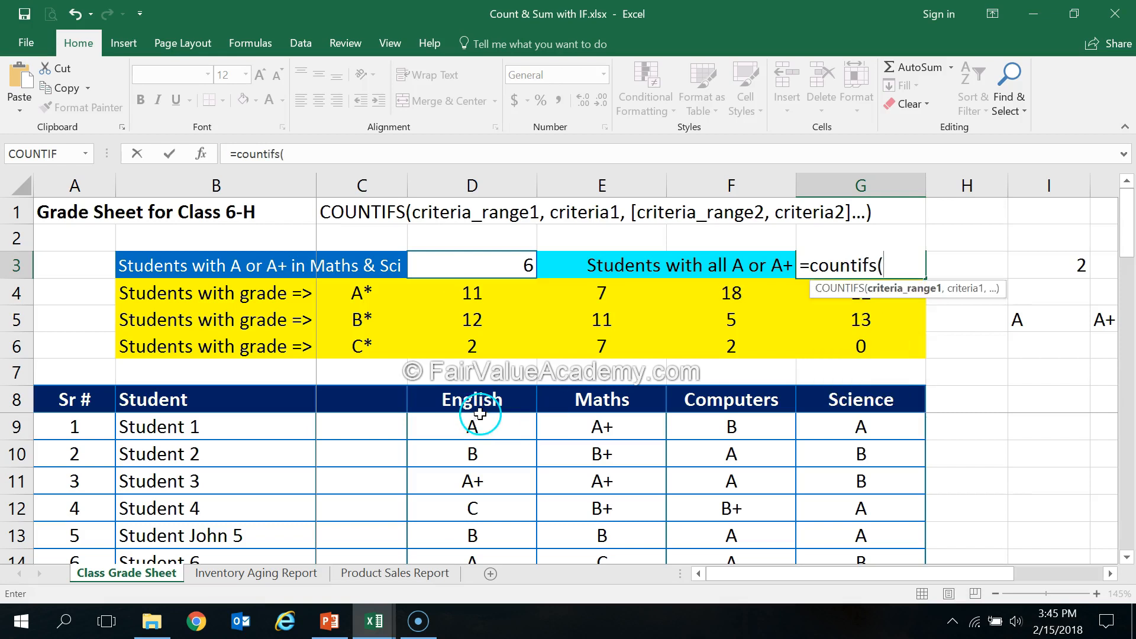
pyautogui.write('d9:d33')
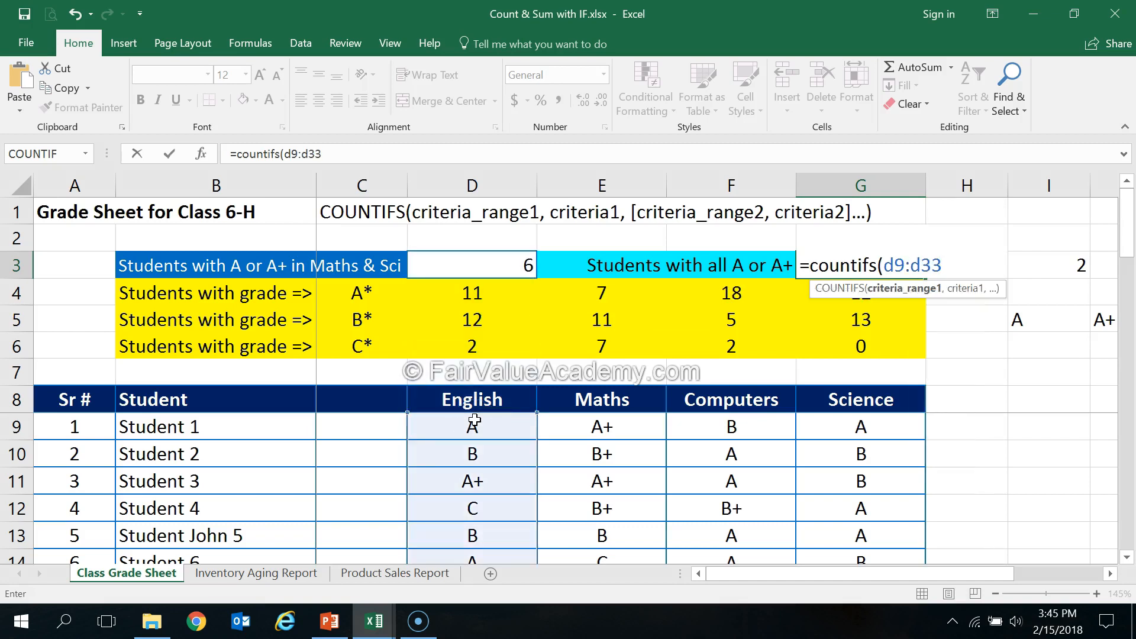
pyautogui.write(',"A')
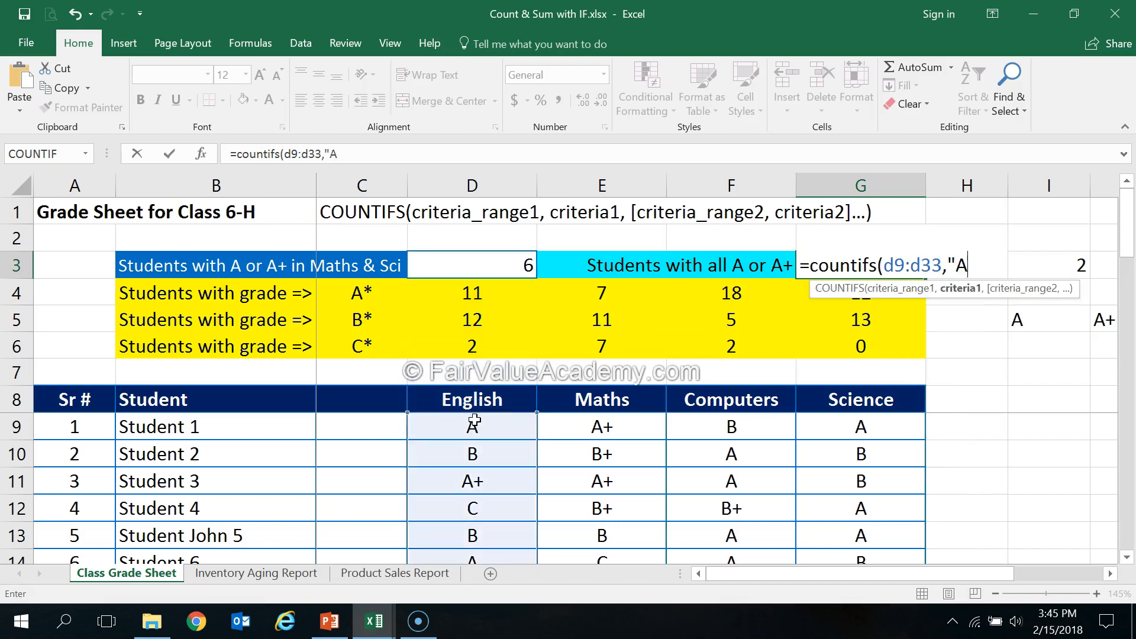
pyautogui.write('*",')
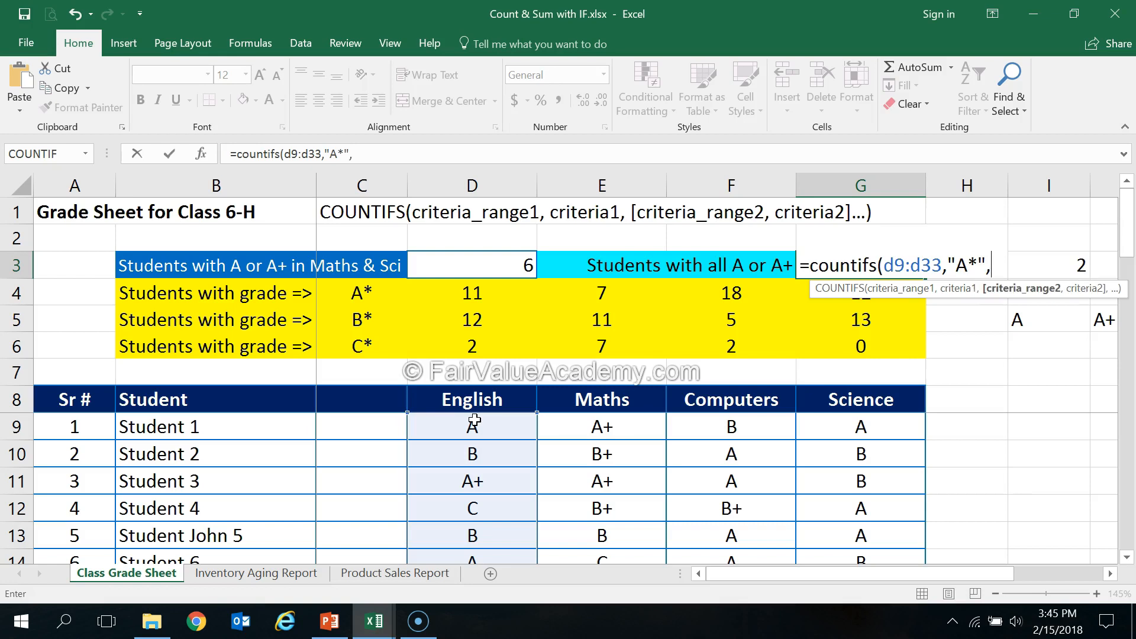
# Add the ranges E9:E33, F9:F33 and G9:G33, each with criterion "A*", to the G3 formula and complete it.
pyautogui.write('e9')
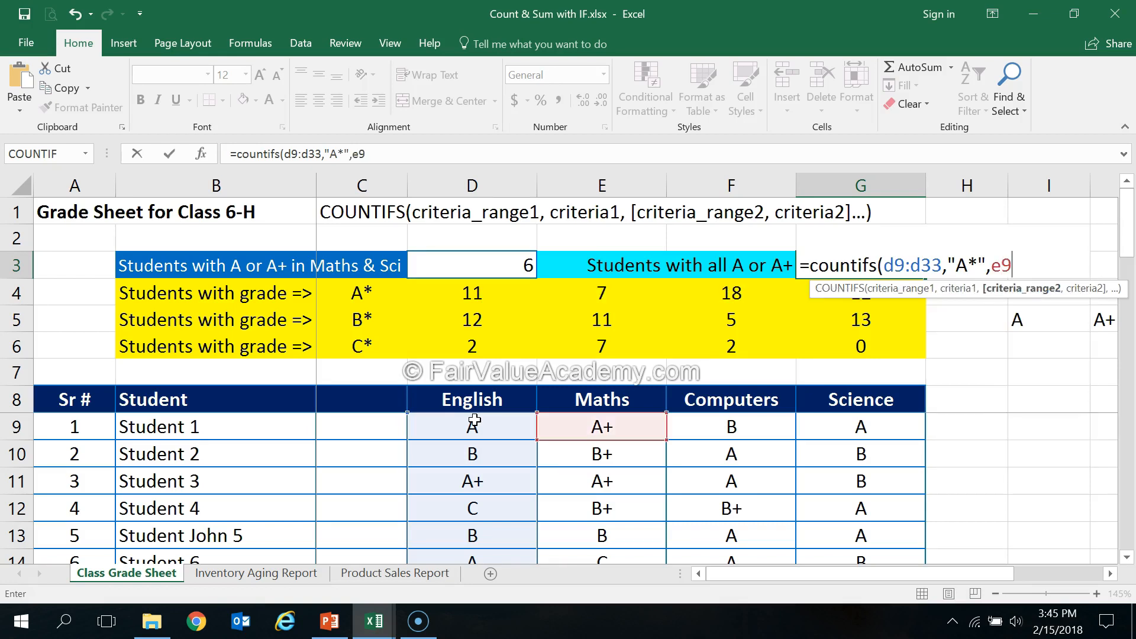
pyautogui.write(':e33,')
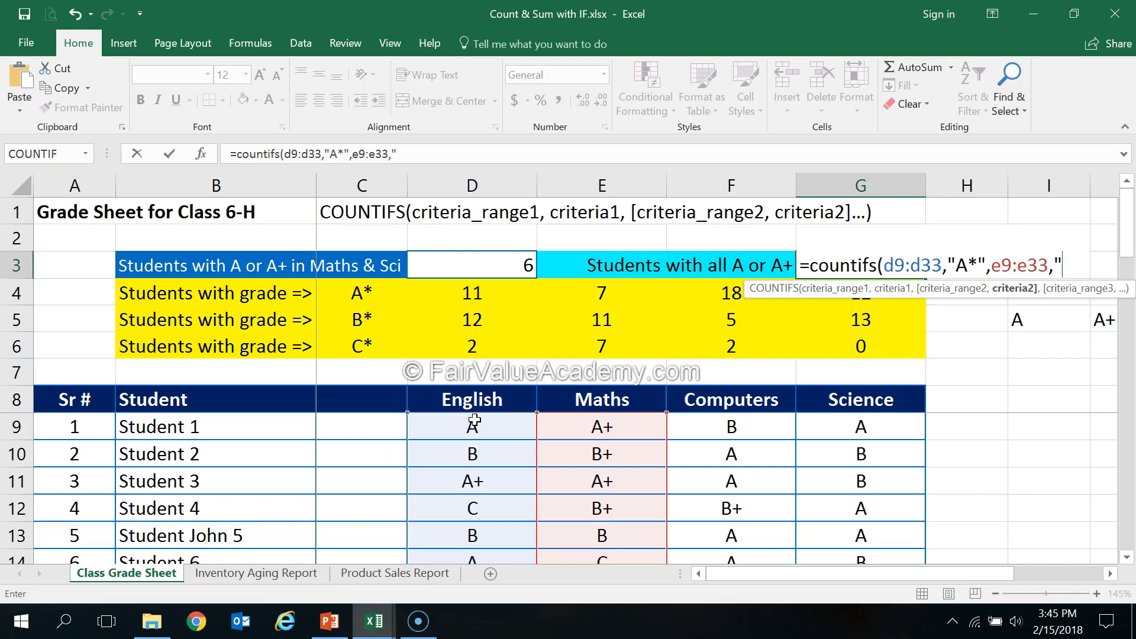
pyautogui.write('"A*",f9:f33,')
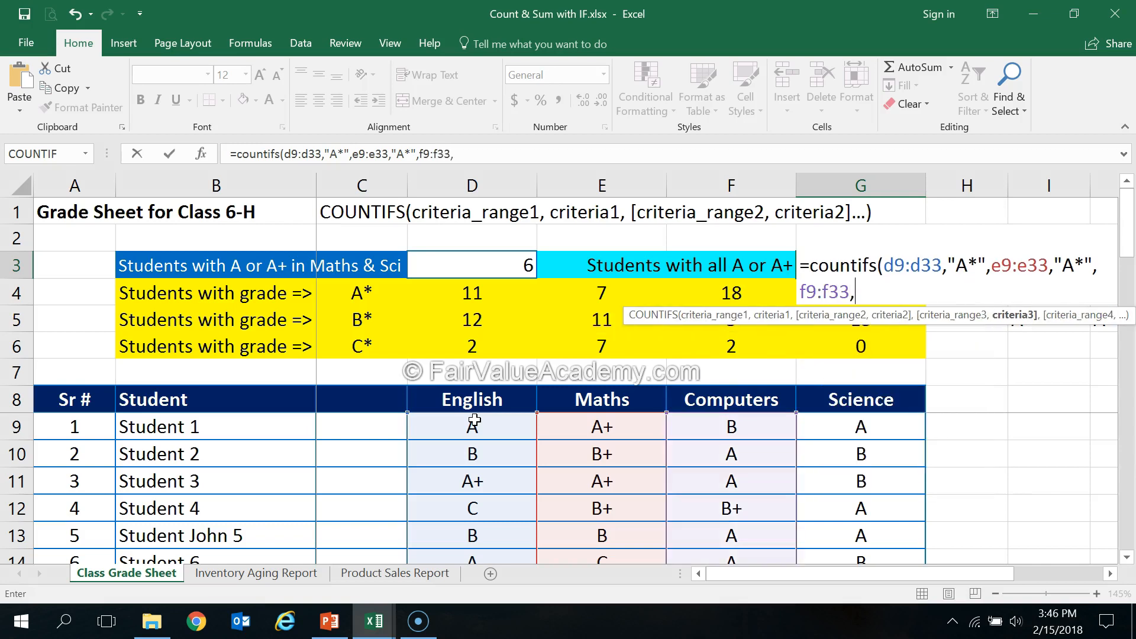
pyautogui.write('"A*",g9')
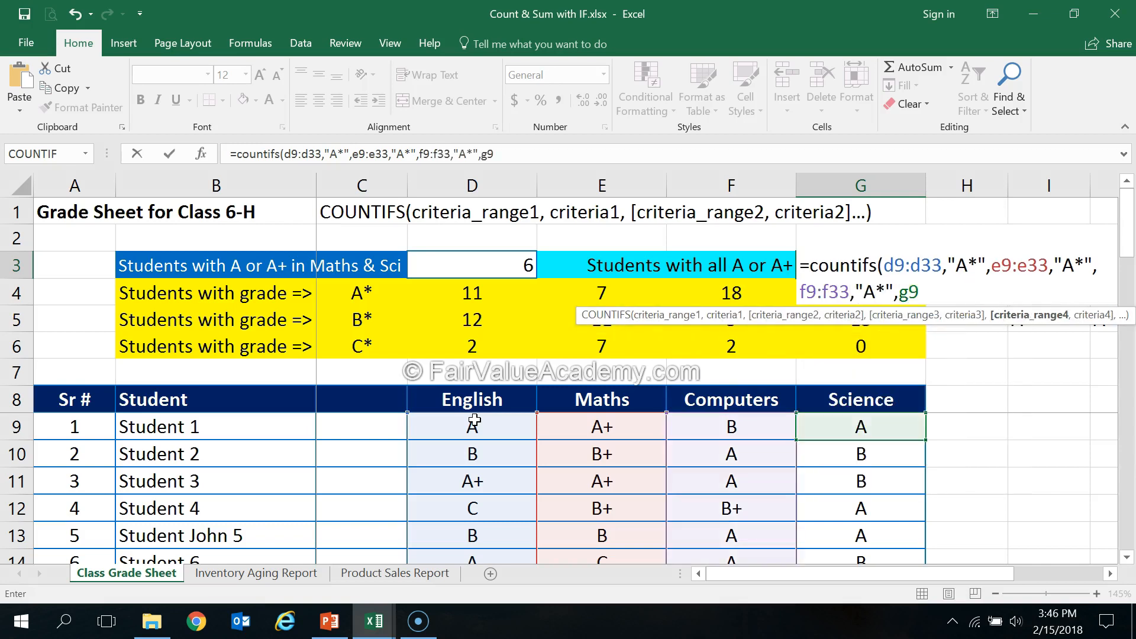
pyautogui.write(':g33,')
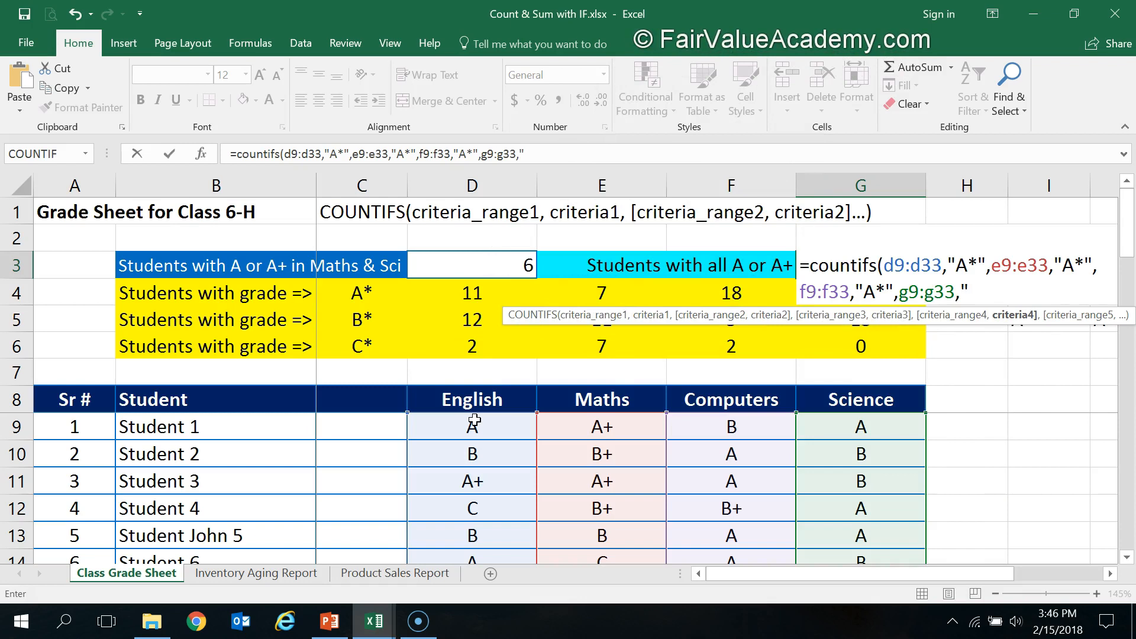
pyautogui.write('"A*")')
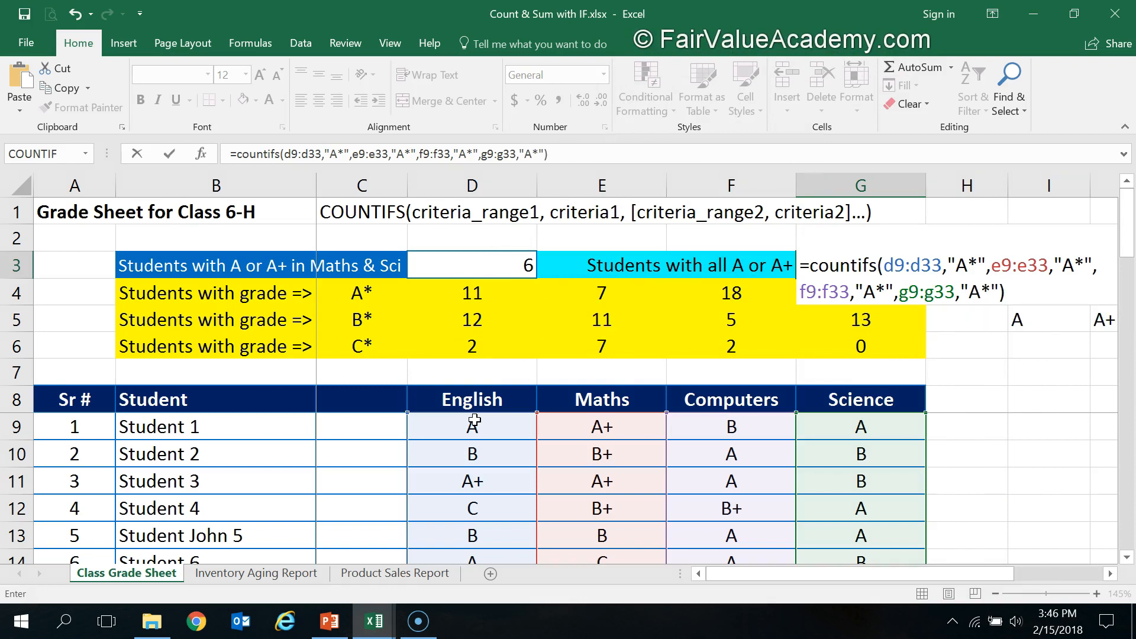
pyautogui.press('Return')
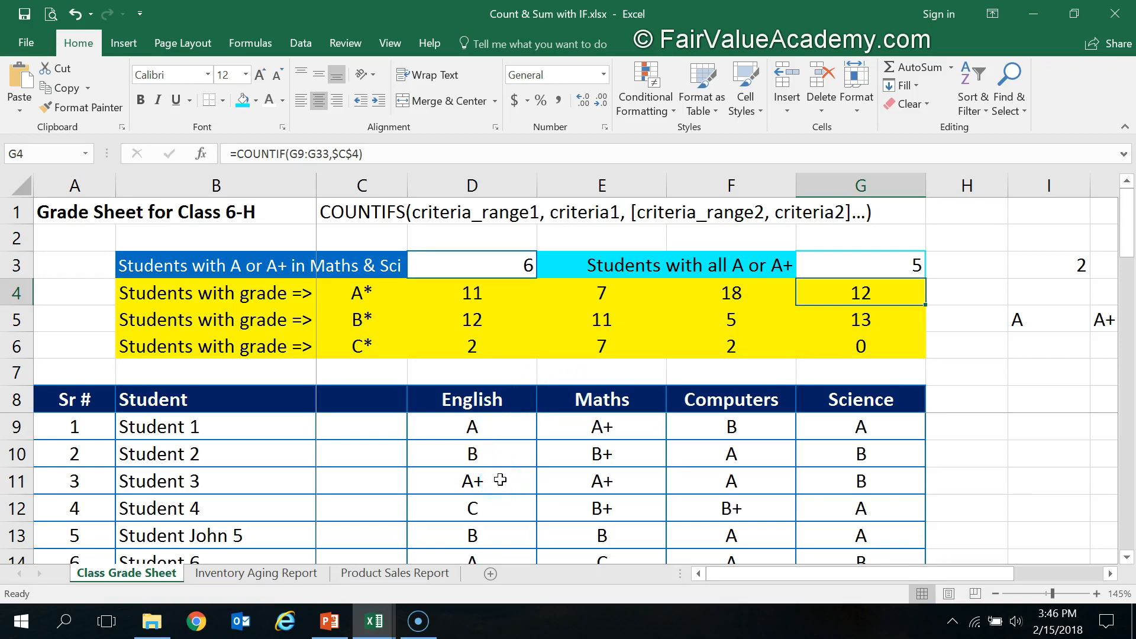
# Check the student rows for those with A or A+ in all four subjects, and review the formula in G3.
pyautogui.click(485, 431)
pyautogui.press('Down')
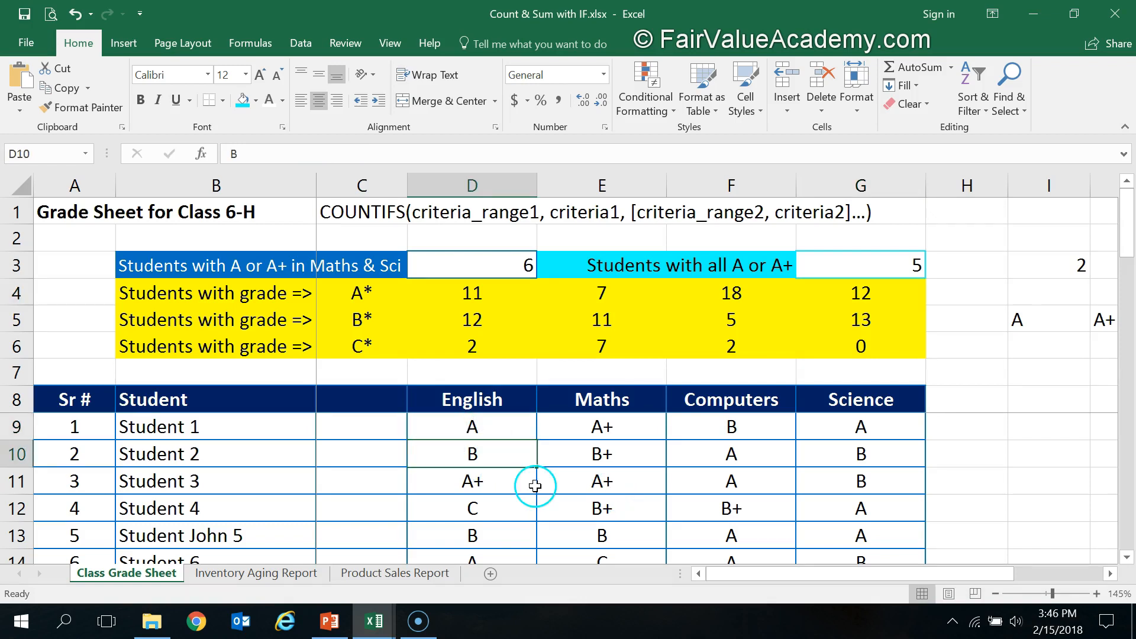
pyautogui.scroll(-1, 536, 486)
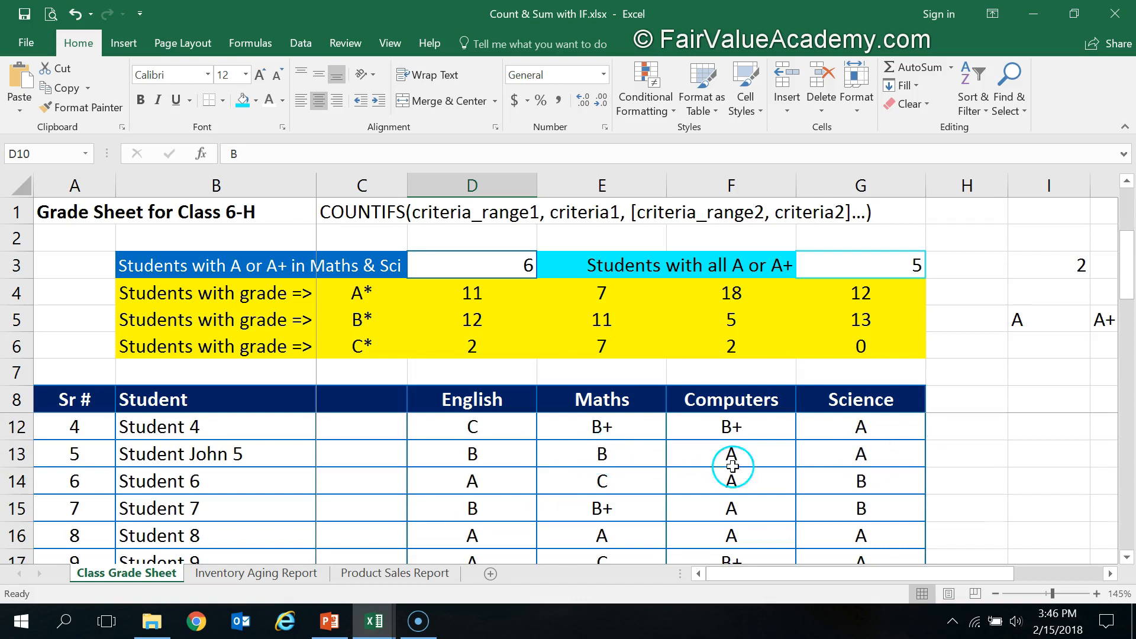
pyautogui.click(496, 539)
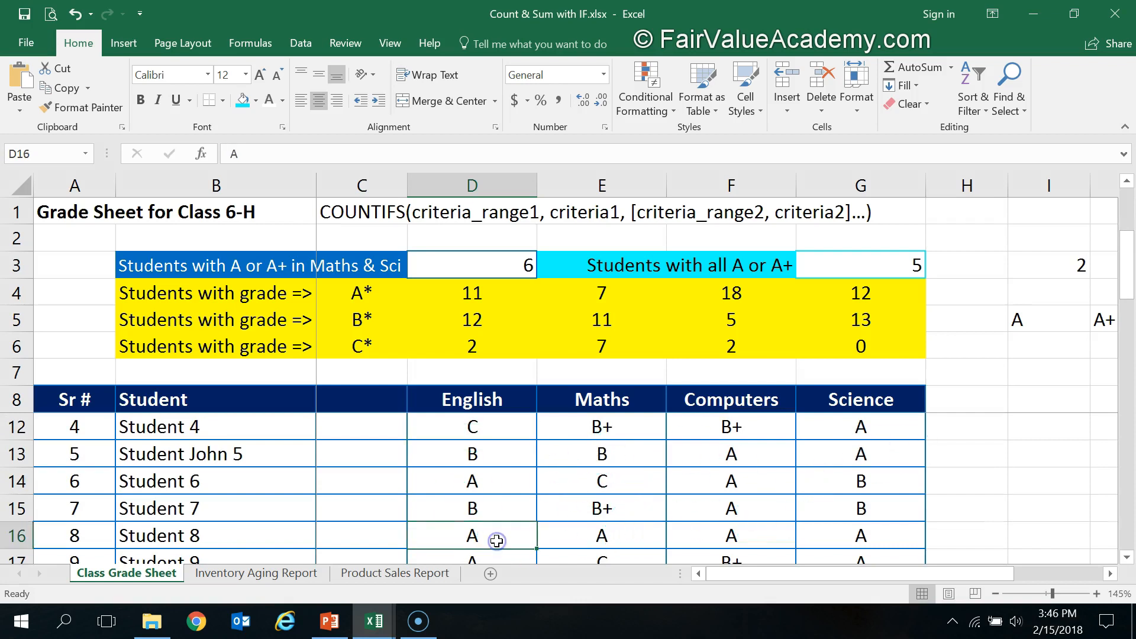
pyautogui.scroll(-1, 497, 541)
pyautogui.scroll(-1, 497, 540)
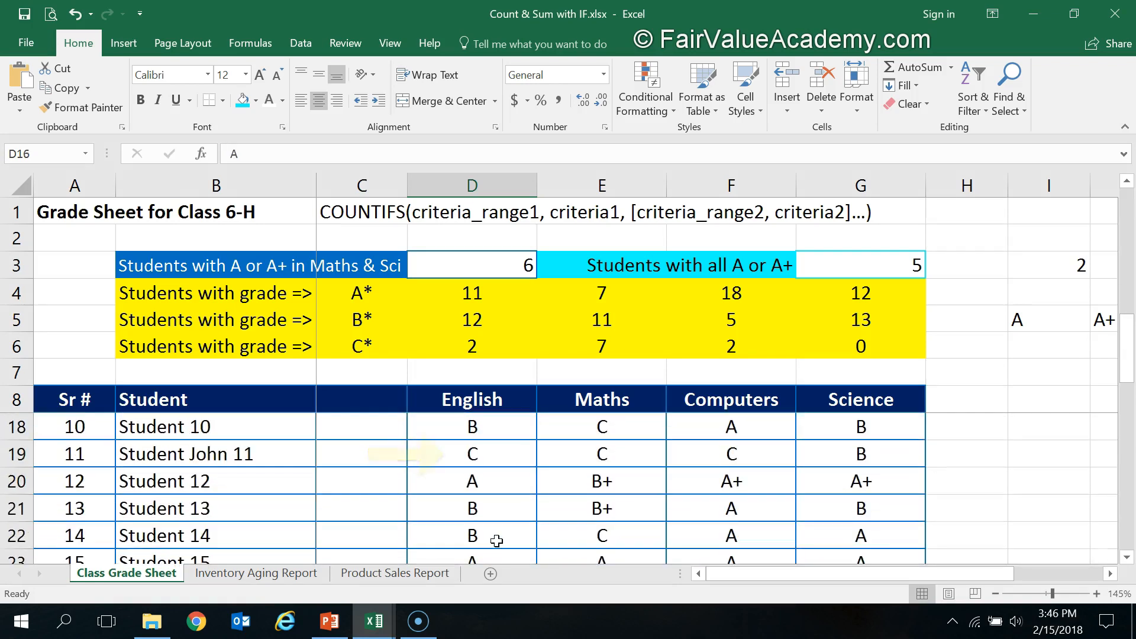
pyautogui.scroll(-1, 496, 540)
pyautogui.click(493, 484)
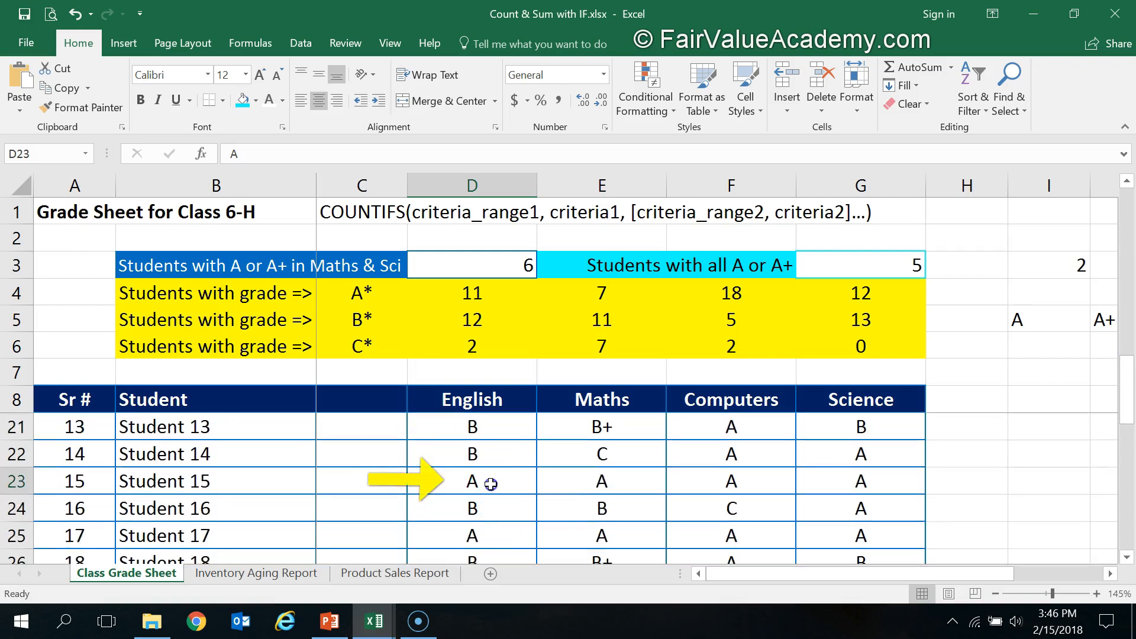
pyautogui.scroll(-1, 492, 484)
pyautogui.click(487, 461)
pyautogui.scroll(-1, 498, 494)
pyautogui.click(493, 483)
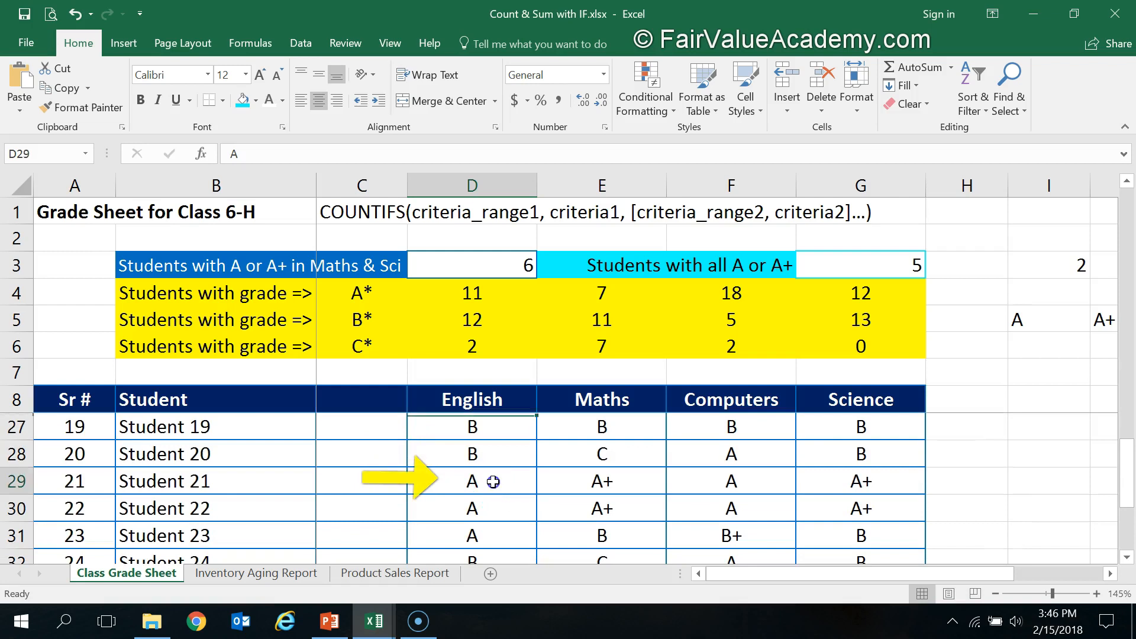
pyautogui.click(491, 504)
pyautogui.scroll(-1, 490, 508)
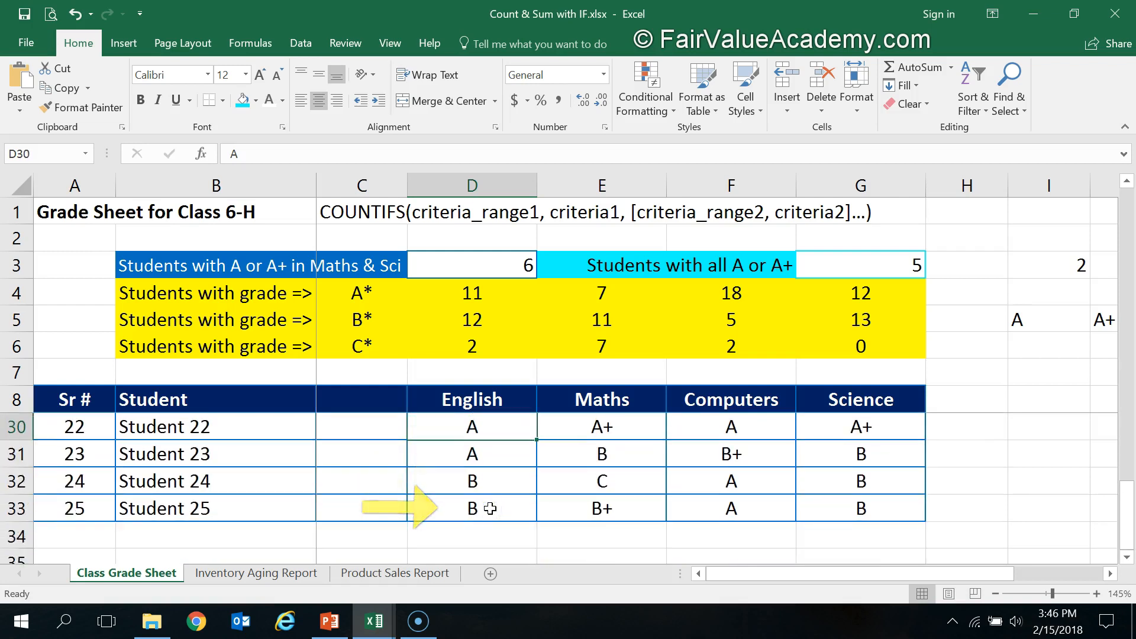
pyautogui.scroll(4, 655, 444)
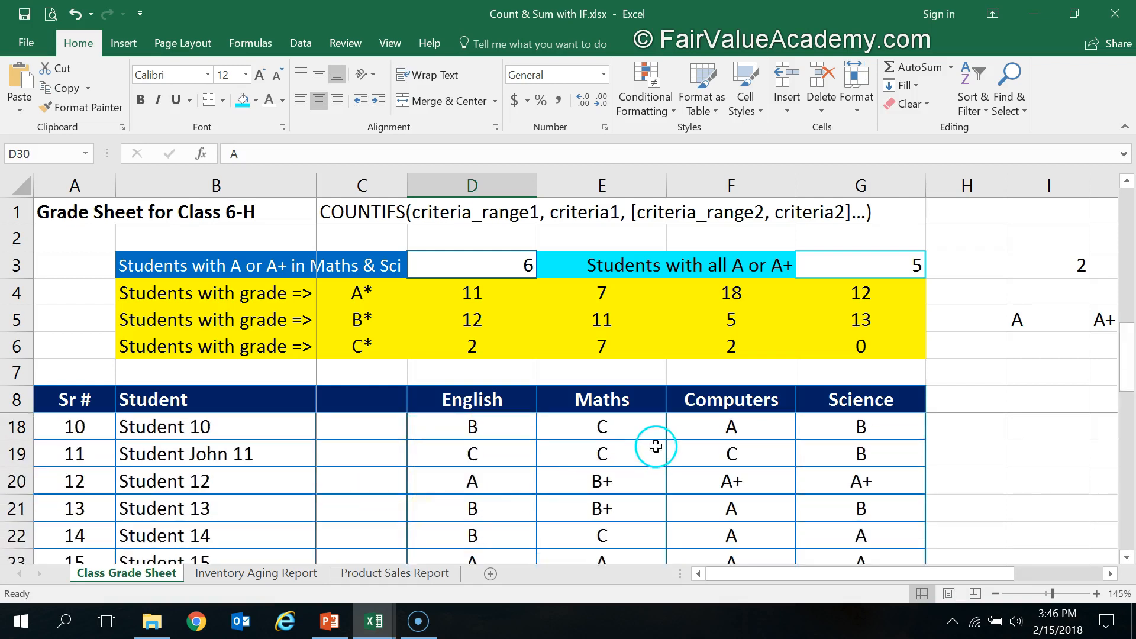
pyautogui.click(895, 269)
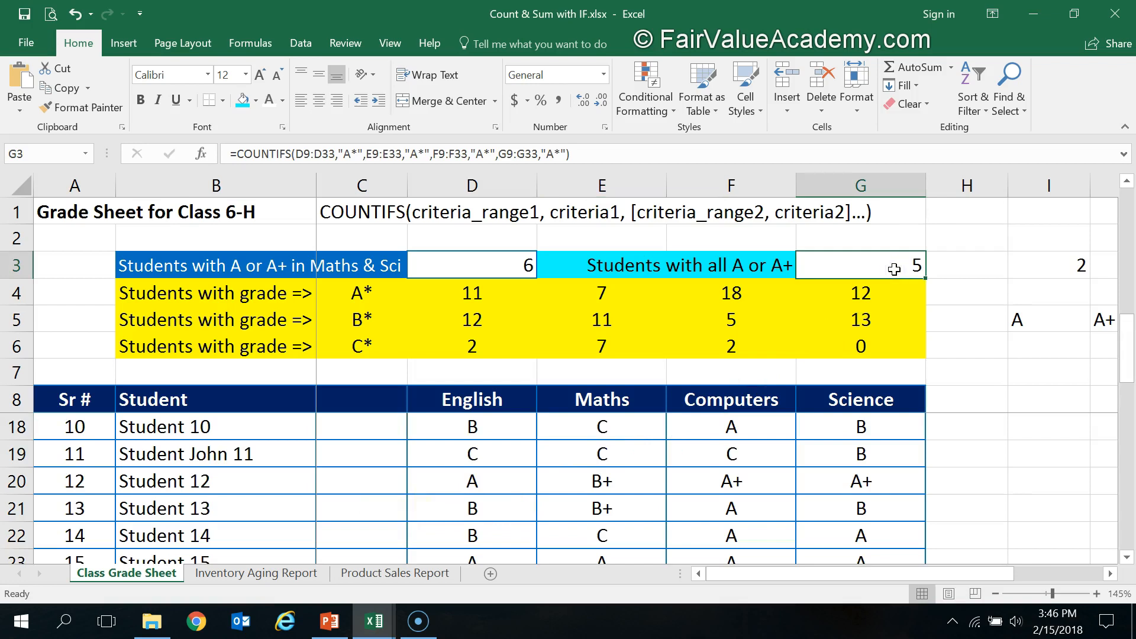